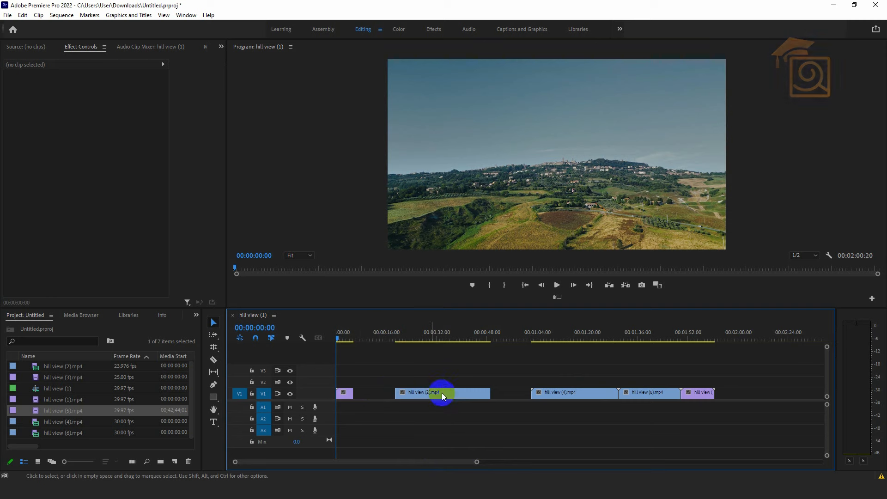
Step: Move hill view (2), (4), (6) and (5) earlier on V1 so all the clips sit end to end without gaps
drag(471, 392, 434, 392)
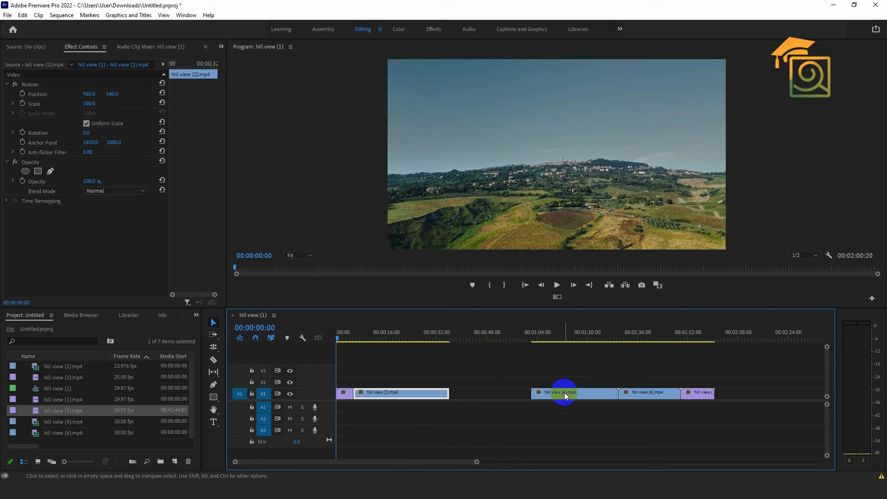
drag(564, 392, 480, 392)
drag(644, 393, 559, 392)
drag(695, 392, 611, 392)
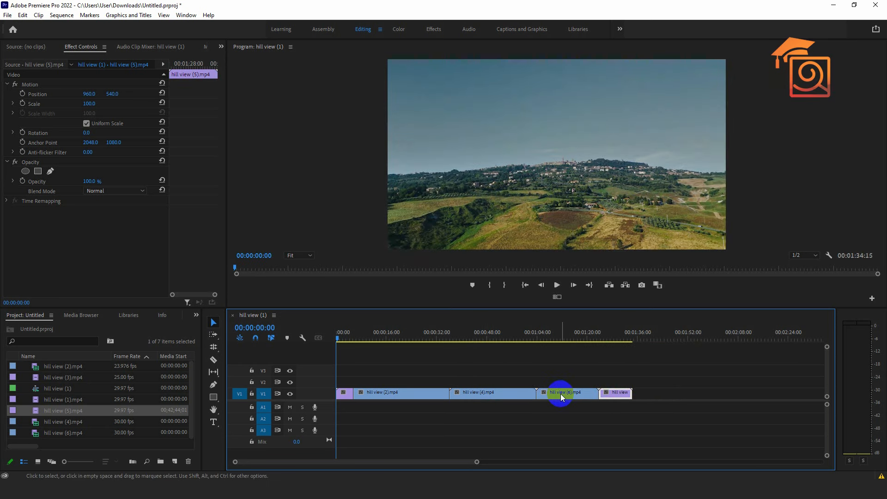
Step: Trim about 9 seconds off the start of hill view (4).mp4 and about 7 seconds off the start of hill view (6).mp4, leaving gaps
click(210, 322)
drag(453, 397, 478, 394)
drag(543, 393, 559, 392)
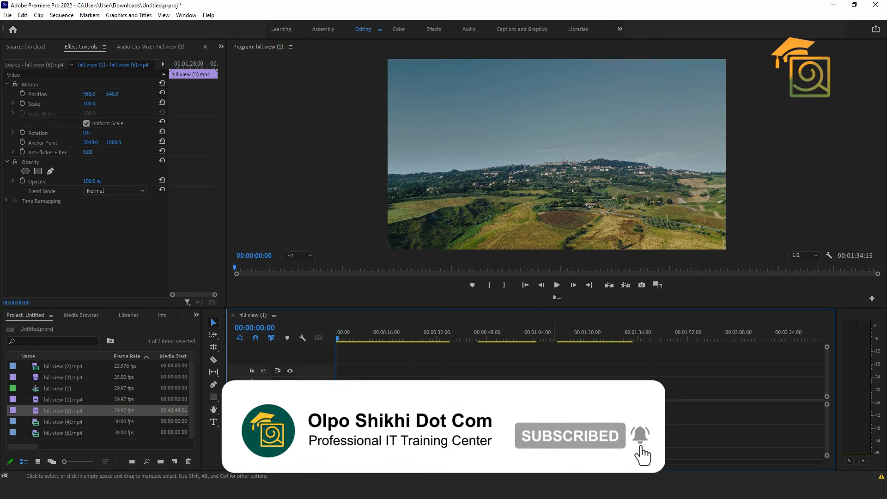
Step: Delete the gap between hill view (2).mp4 and hill view (4).mp4 on V1
click(214, 323)
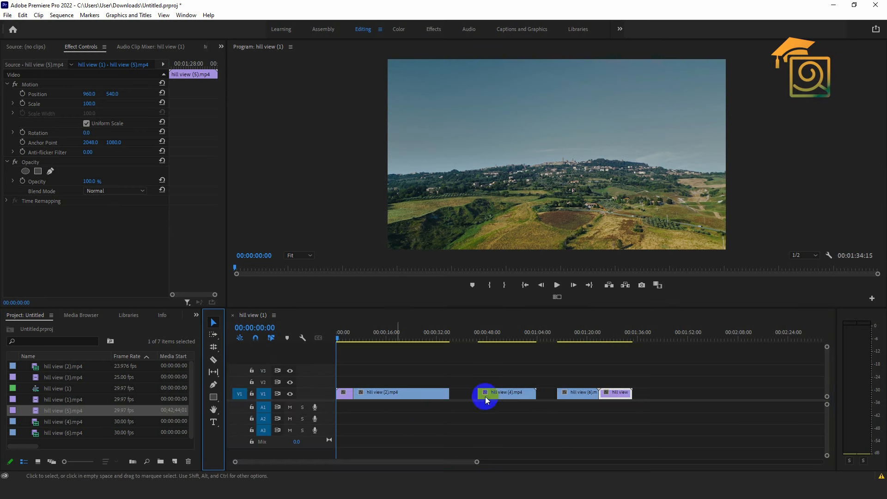
click(460, 392)
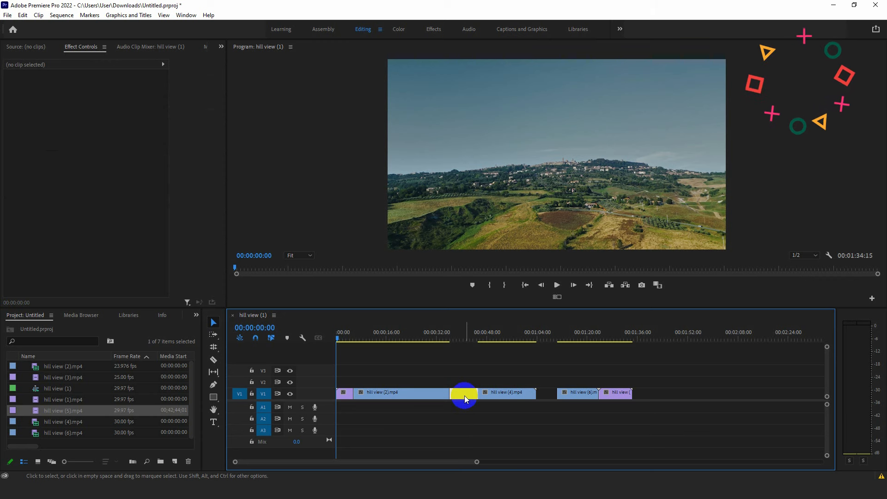
key(Delete)
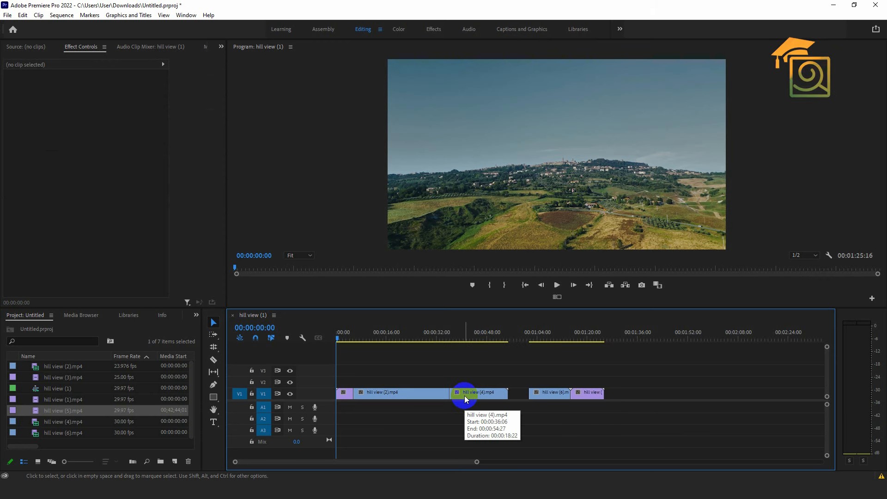
Step: Ripple-delete the gap between hill view (4).mp4 and hill view (6).mp4 on V1
right_click(517, 395)
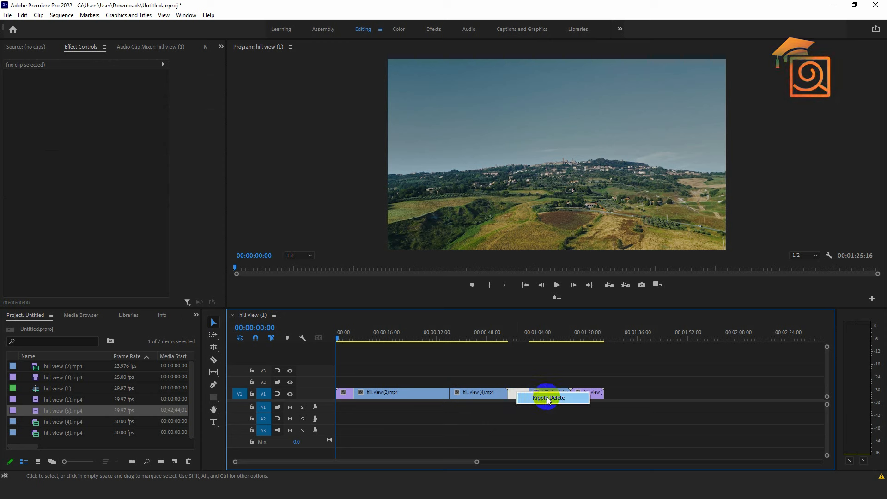
click(535, 409)
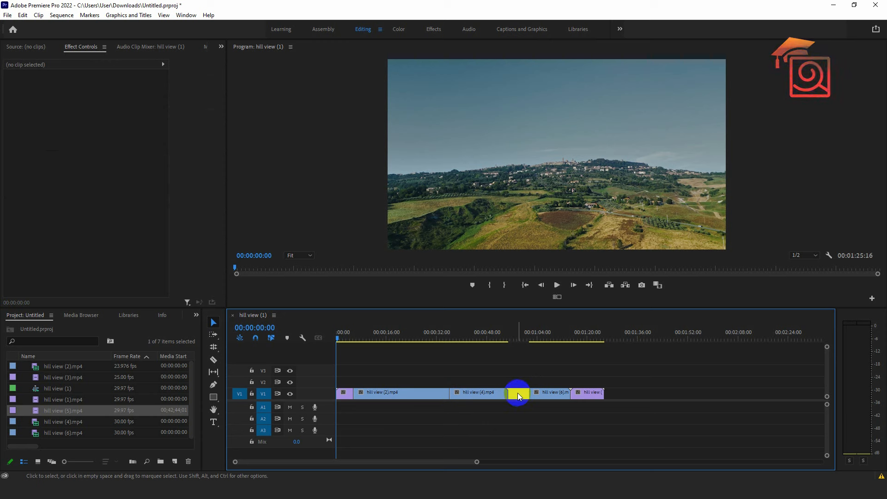
right_click(519, 396)
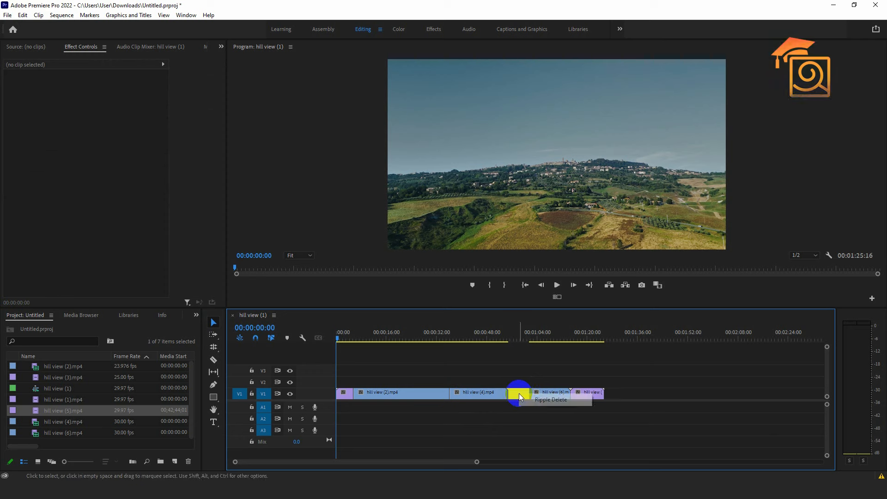
click(556, 401)
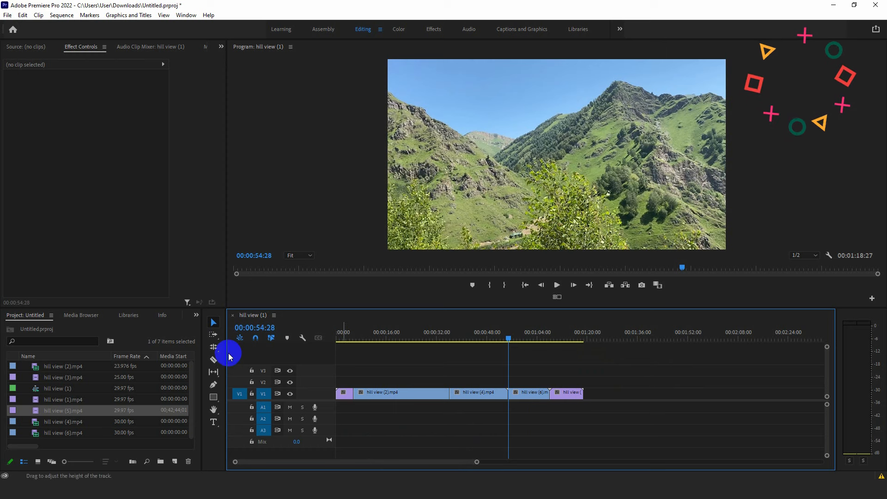
Step: Use the Ripple Edit tool to shorten hill view (2) by about 11 seconds and trim hill view (4), (6) and (5), keeping the clips joined
click(212, 348)
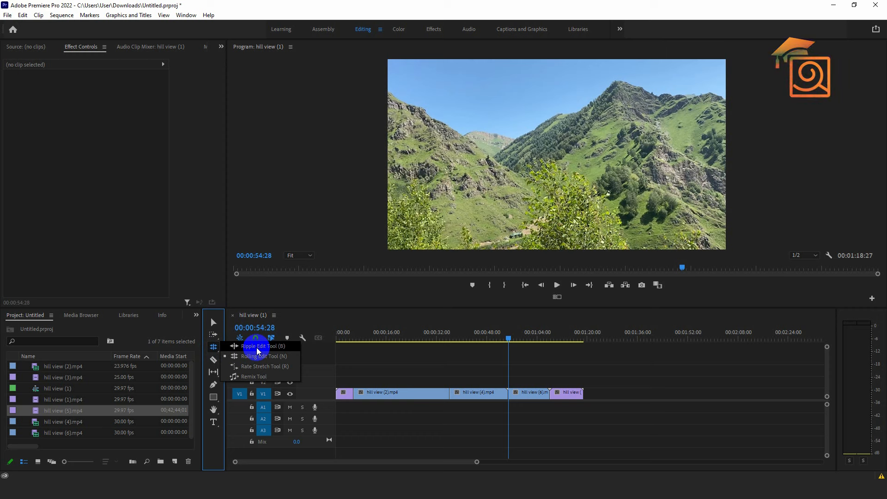
click(258, 350)
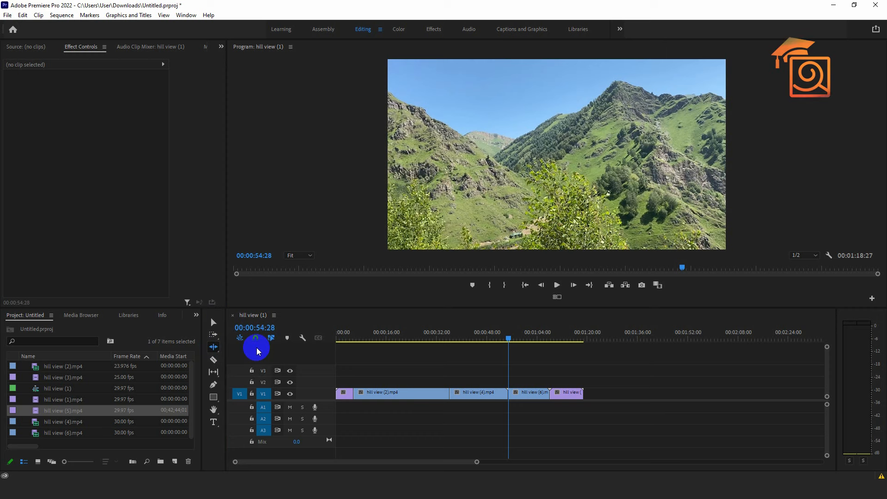
click(439, 395)
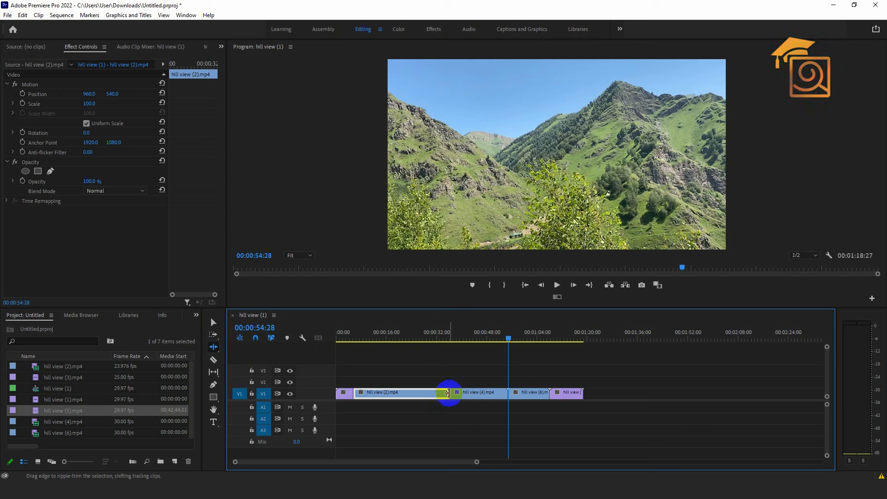
drag(349, 392, 356, 393)
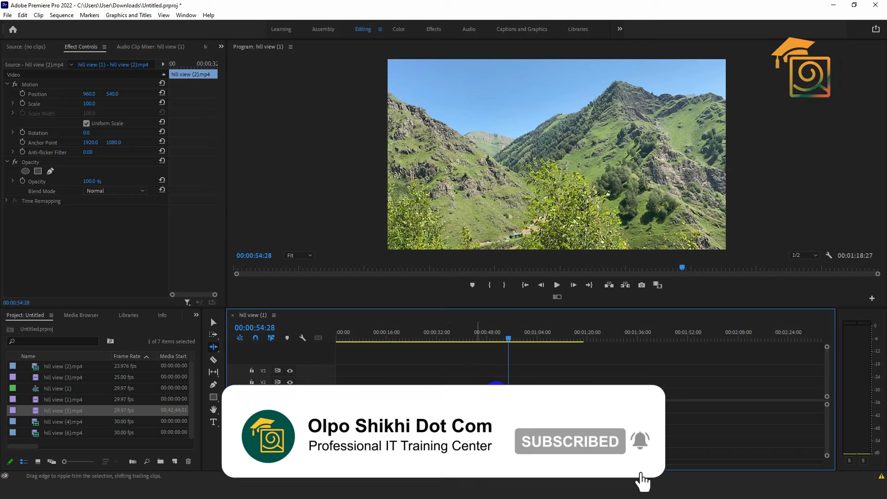
drag(447, 394, 412, 393)
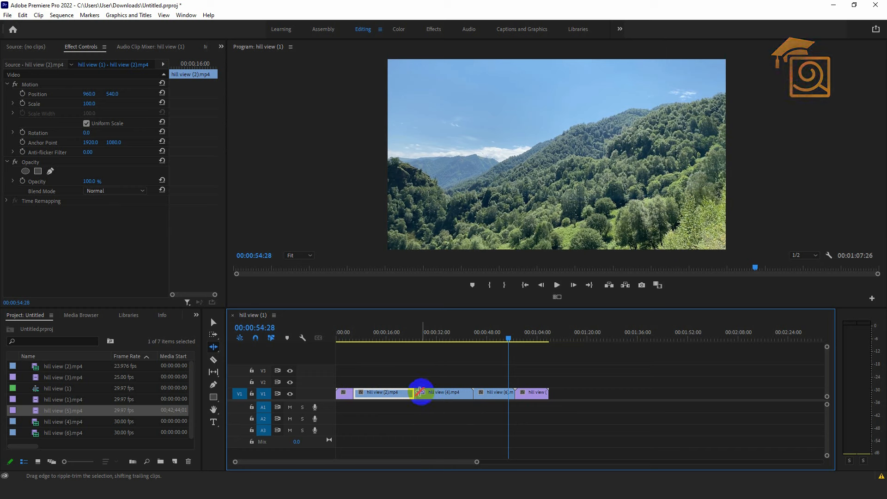
drag(419, 392, 518, 400)
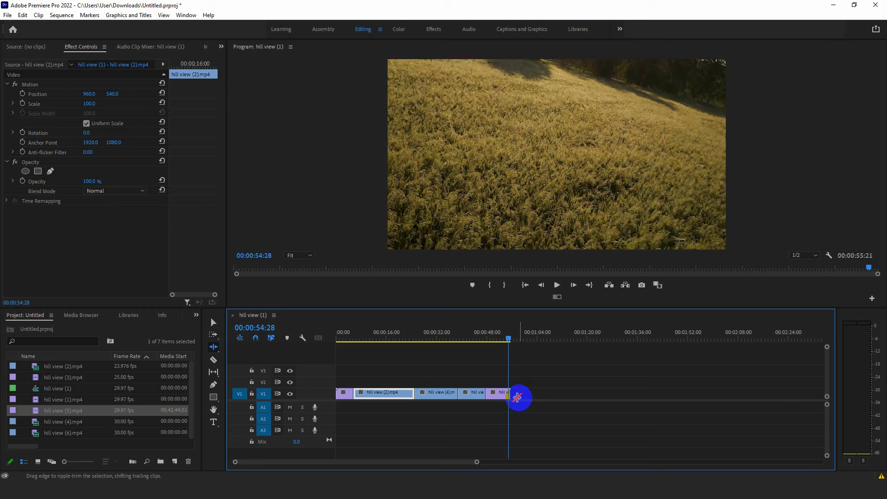
Step: Keep the Ripple Edit tool active and scrub the trimmed sequence to 00:00:09:26
click(215, 347)
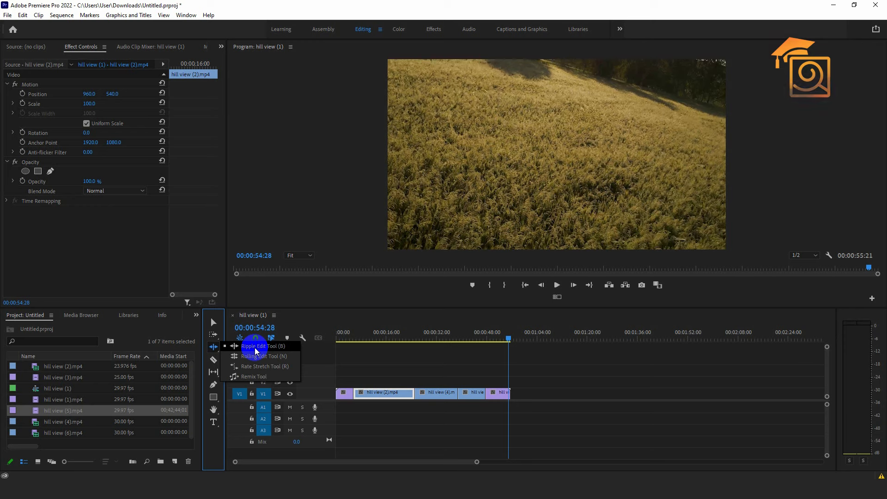
click(255, 347)
drag(406, 336, 366, 338)
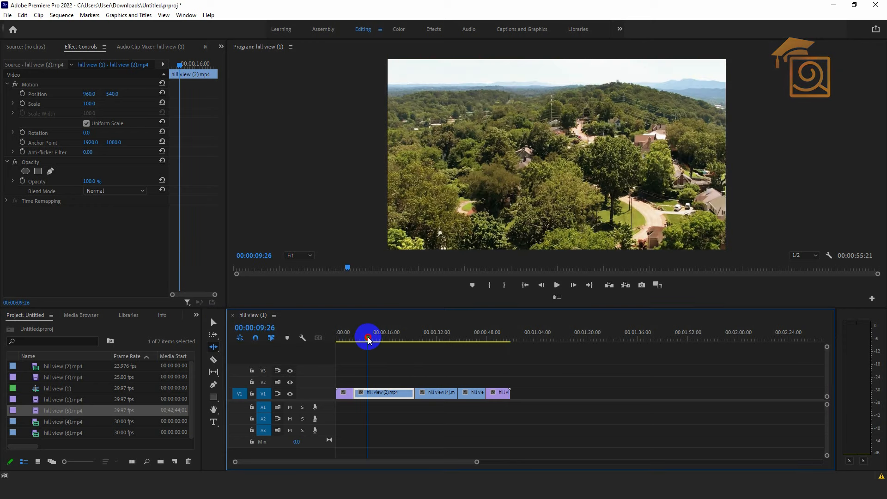
Step: Trim about 6 seconds off the end of hill view (2).mp4 with the Ripple Edit tool
click(215, 349)
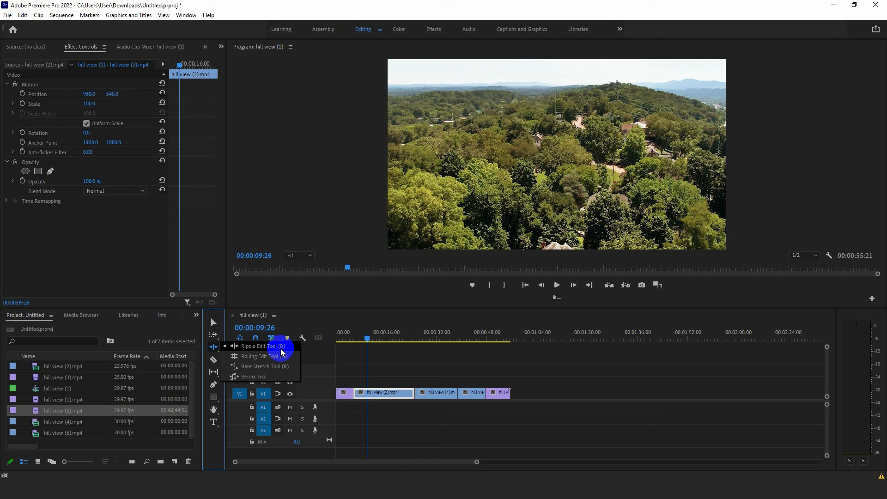
click(280, 349)
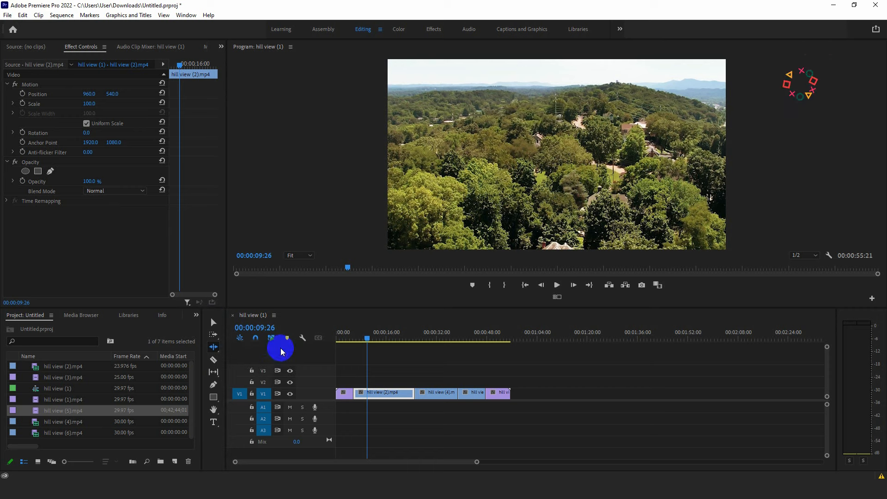
click(214, 322)
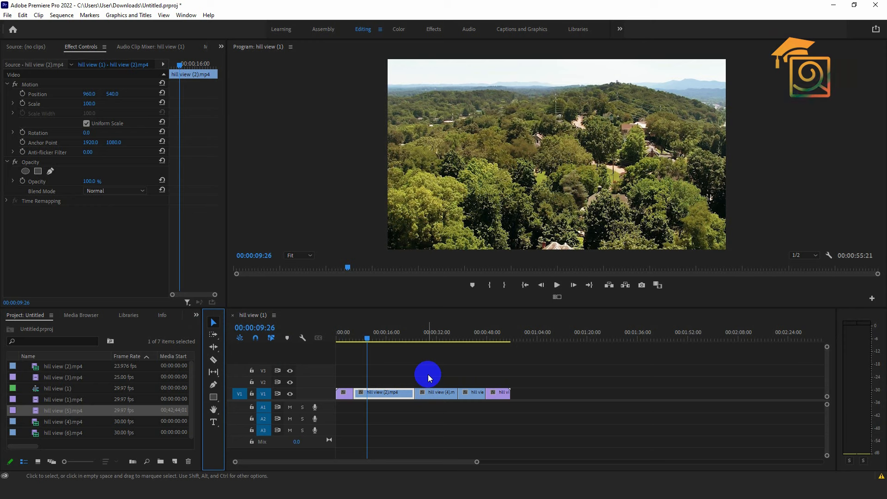
key(b)
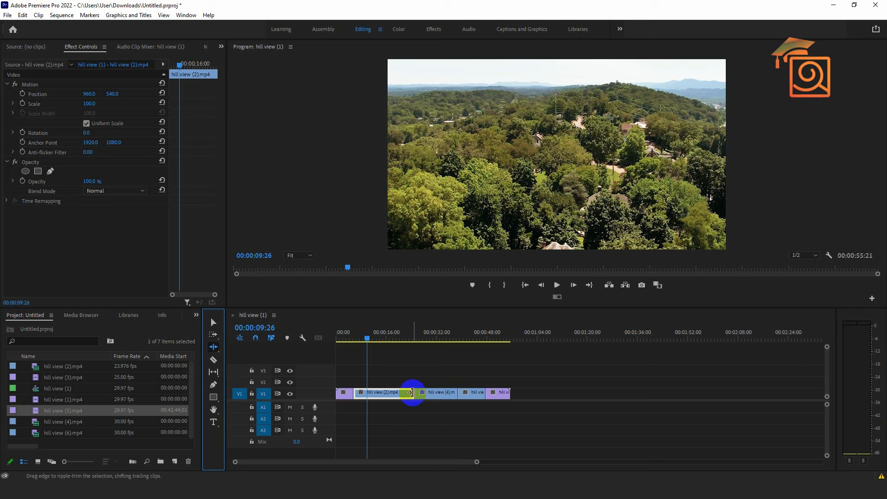
drag(411, 392, 395, 391)
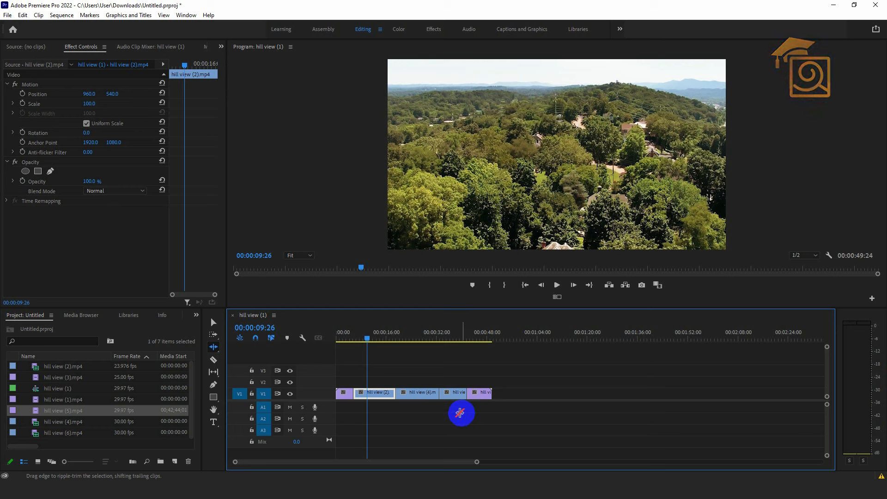
Step: Scrub through the whole sequence to review the ripple-edited cuts, ending at 00:00:13:03 with the Ripple Edit tool active
click(213, 347)
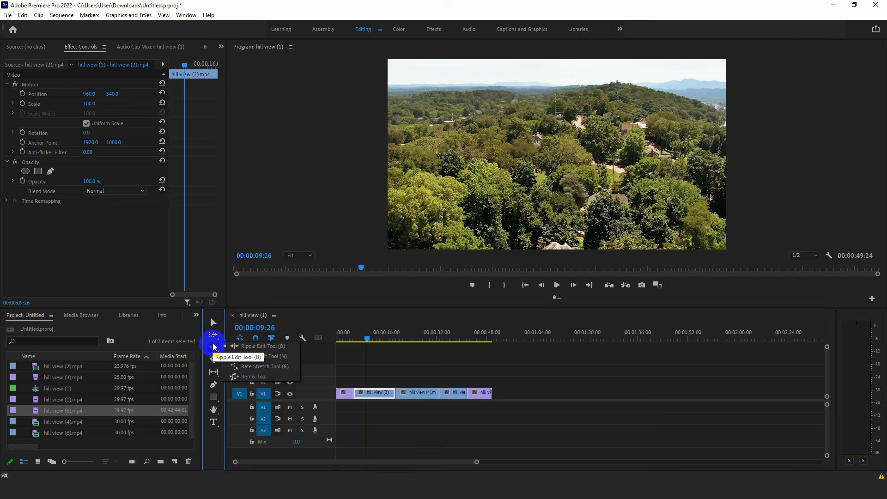
click(283, 346)
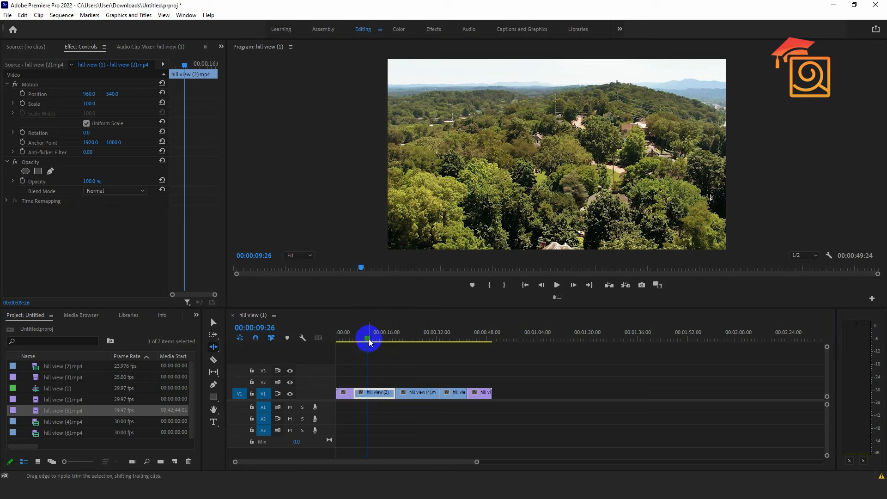
drag(368, 336, 482, 349)
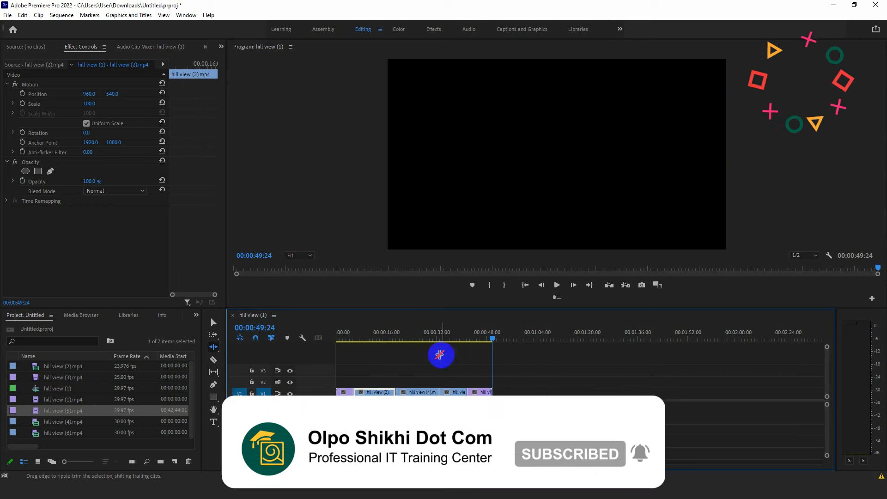
drag(395, 336, 379, 340)
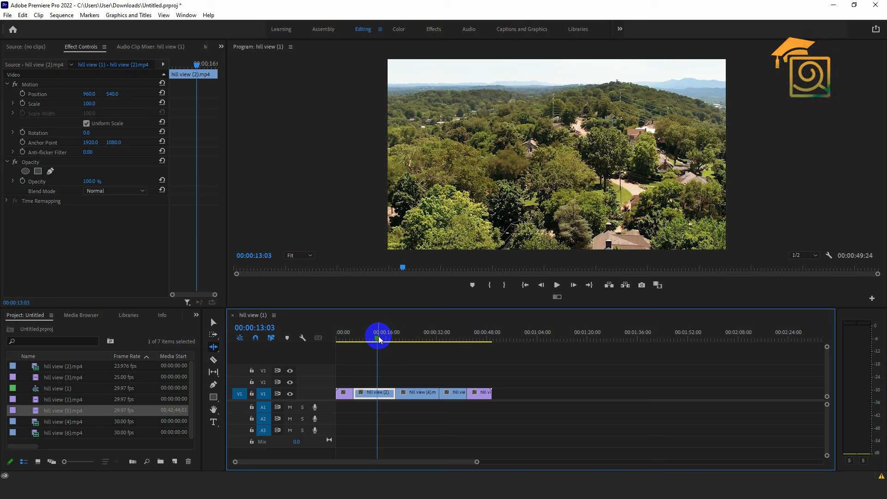
Step: Use the Rolling Edit tool to move the cut between hill view (2).mp4 and hill view (4).mp4 to the playhead at 00:00:21:23
click(213, 347)
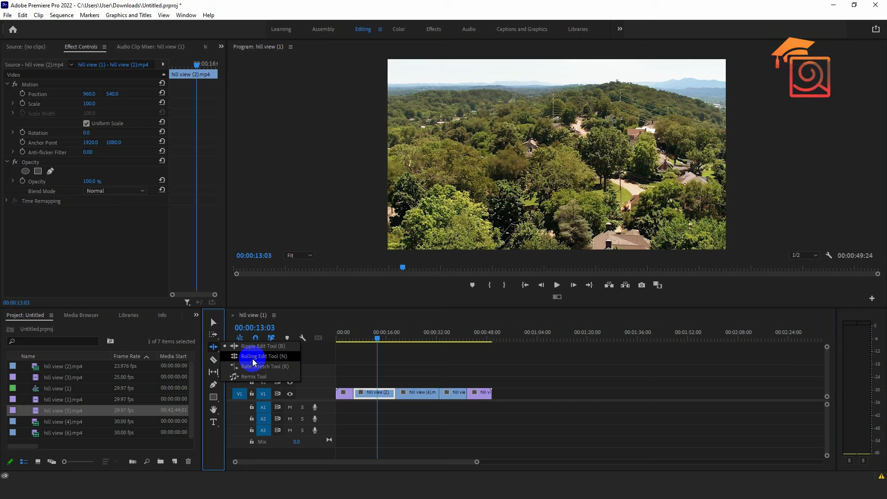
click(253, 357)
click(384, 334)
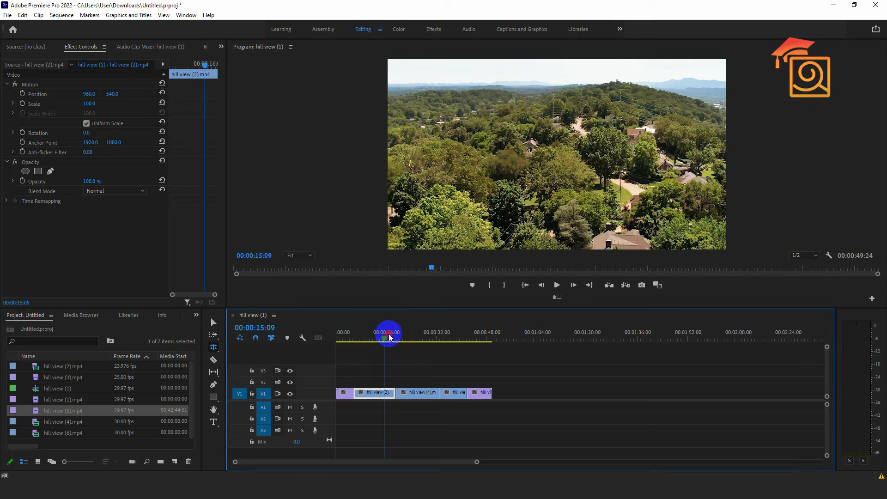
drag(389, 336, 405, 329)
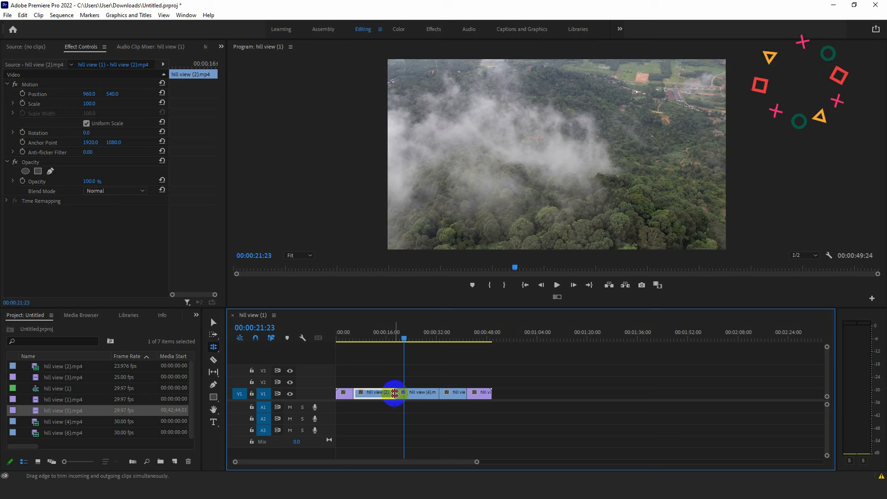
mouse_move(396, 392)
mouse_down()
mouse_move(409, 393)
mouse_move(395, 393)
mouse_up()
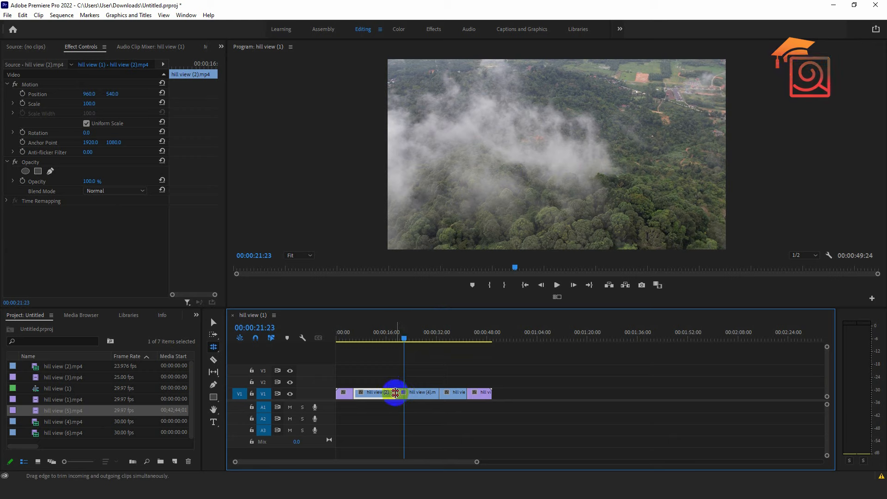
mouse_move(396, 392)
mouse_down()
mouse_move(420, 393)
mouse_move(403, 393)
mouse_up()
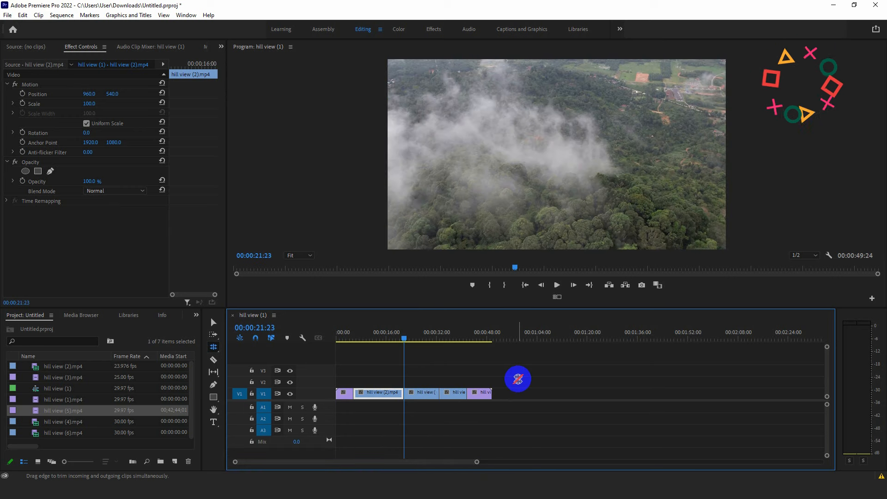
Step: Try shortening the end of hill view (2).mp4 by about 5 seconds with the Ripple Edit tool and undo the trim
click(402, 394)
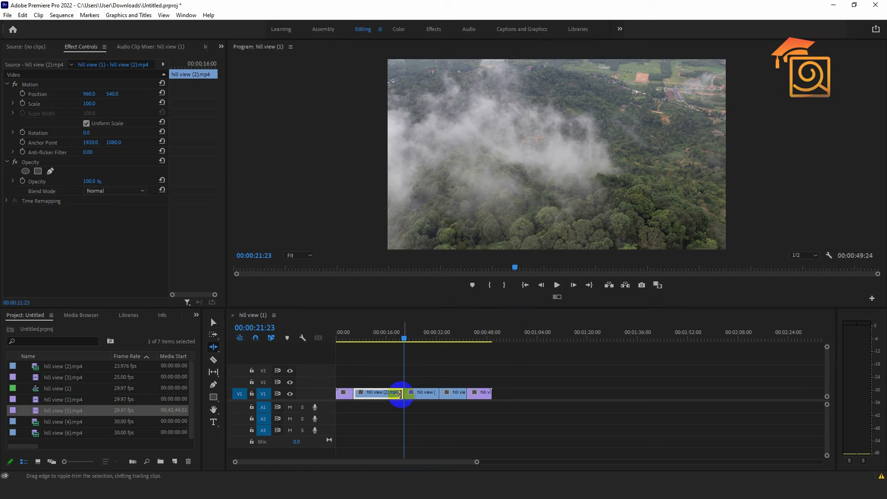
mouse_move(399, 394)
mouse_down()
mouse_move(389, 396)
mouse_move(415, 401)
mouse_up()
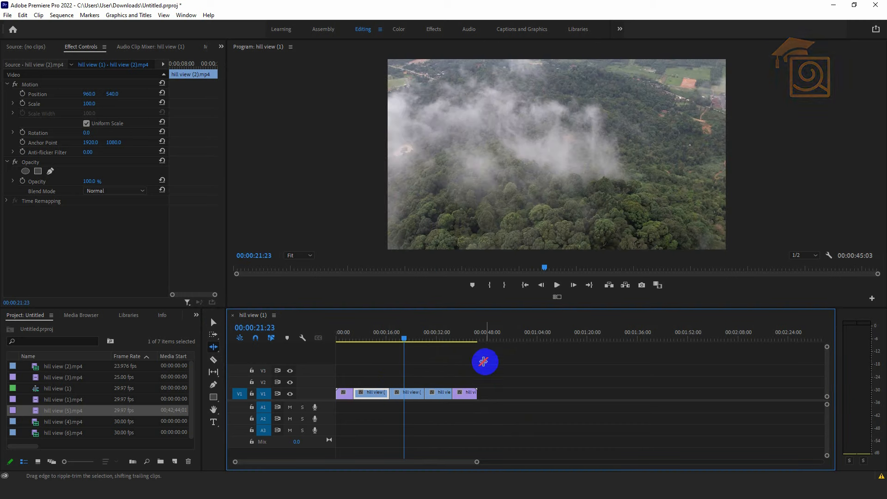
key(ctrl+z)
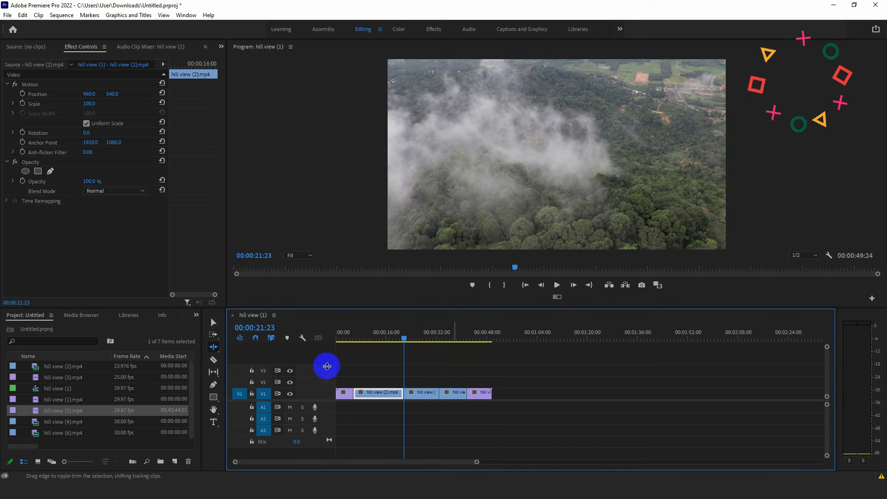
Step: Move the cut between hill view (2).mp4 and hill view (4).mp4 about 4 seconds earlier with the Rolling Edit tool
click(213, 346)
drag(215, 350, 242, 358)
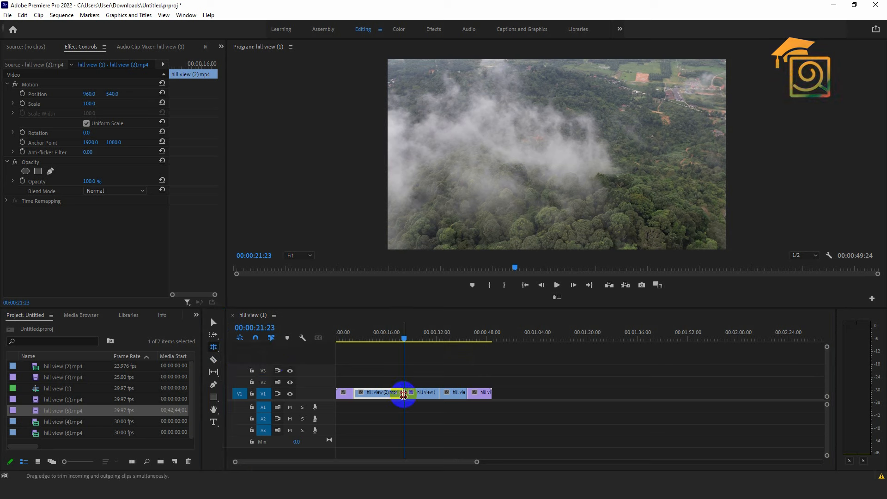
drag(214, 347, 261, 360)
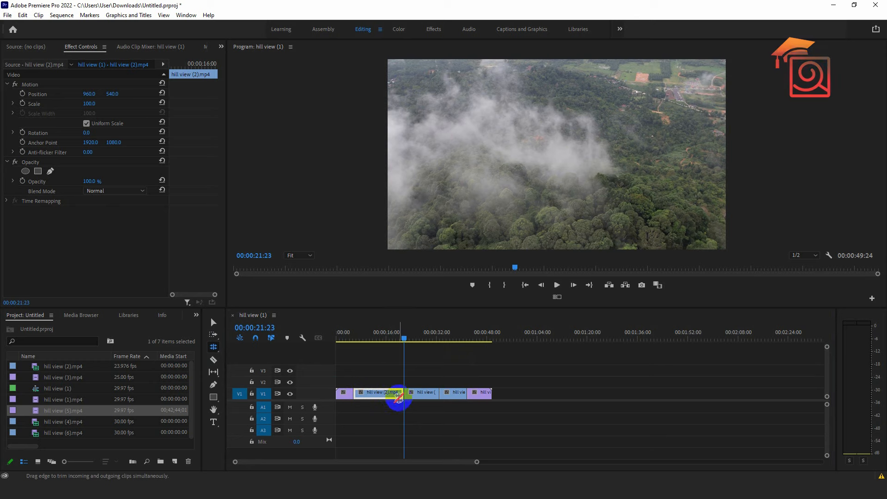
drag(402, 393, 391, 394)
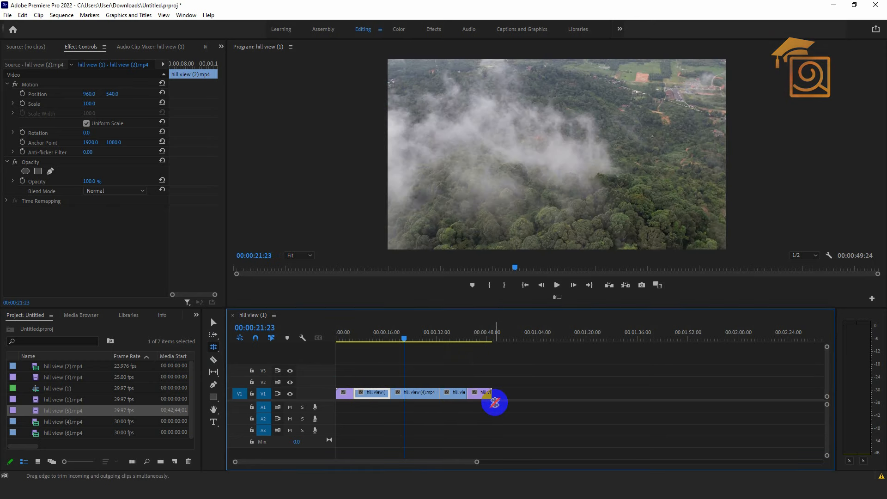
Step: Jump through the edit points to the sequence end at 00:00:49:24 and scrub back to 00:00:20:00 to check the rolled cut
key(Down)
key(Down)
key(Down)
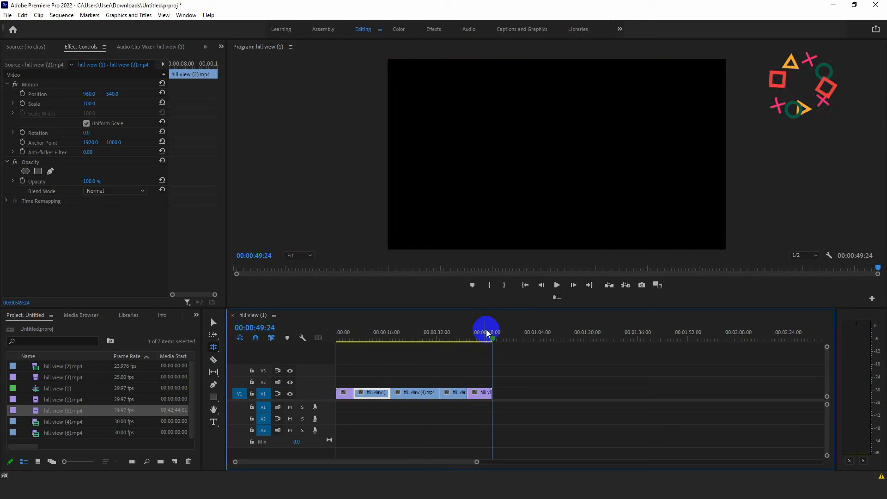
drag(495, 334, 398, 347)
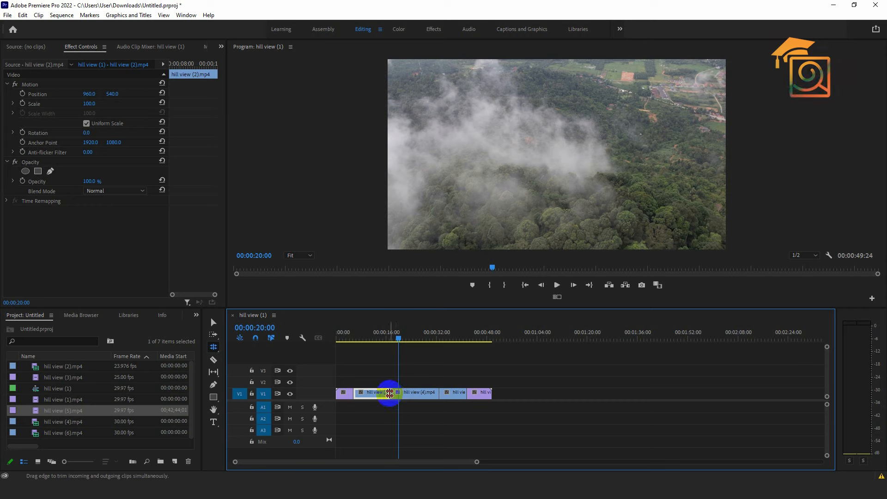
Step: Roll the cut between hill view (2).mp4 and hill view (4).mp4 later and back to about 00:00:15:22, and place the playhead there
drag(390, 393, 411, 400)
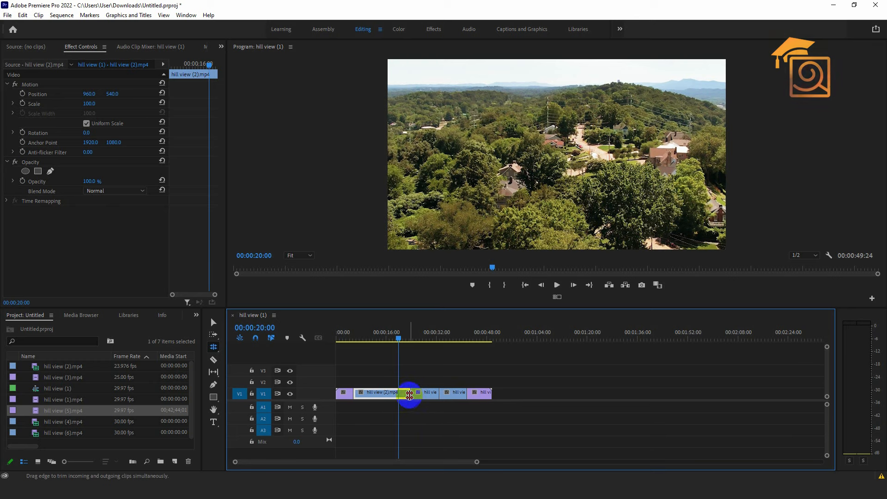
drag(406, 392, 385, 394)
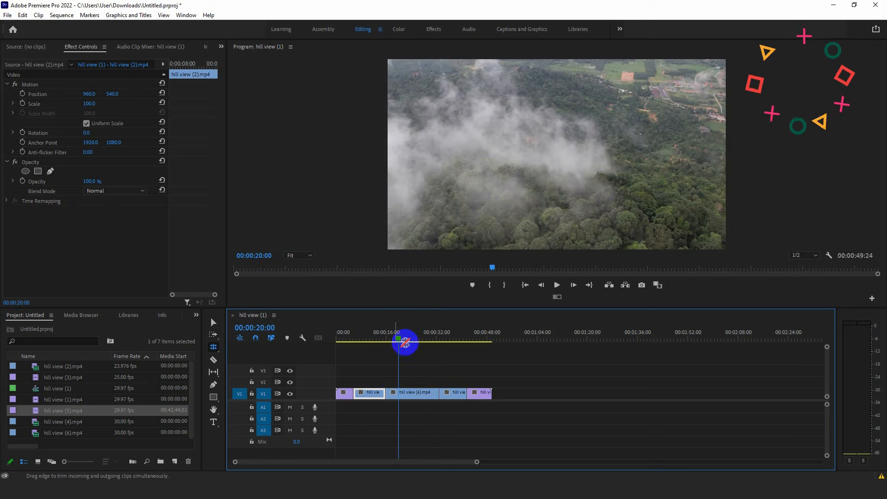
drag(403, 340, 387, 340)
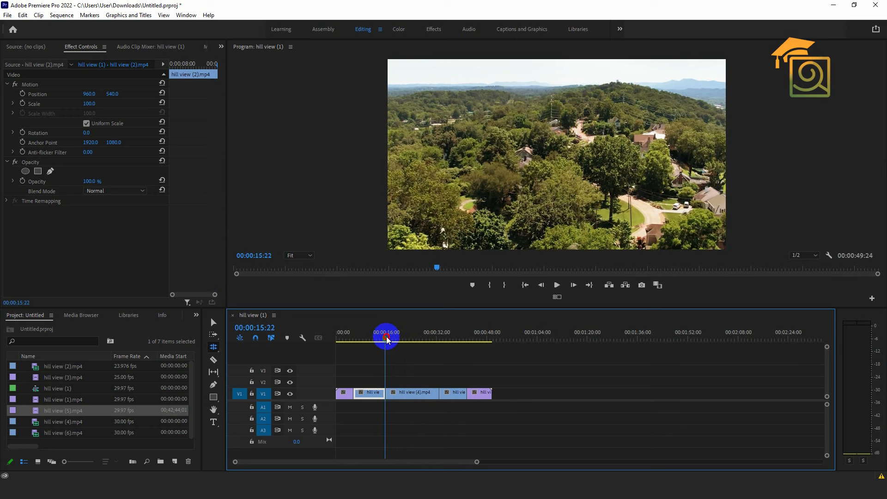
Step: Switch from the Rolling Edit tool to the Selection tool and deselect hill view (2).mp4 in the sequence
click(213, 346)
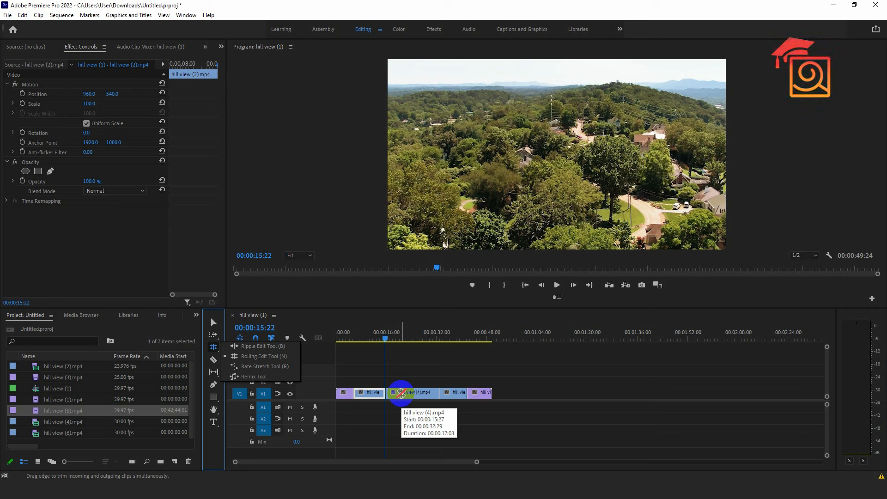
click(214, 322)
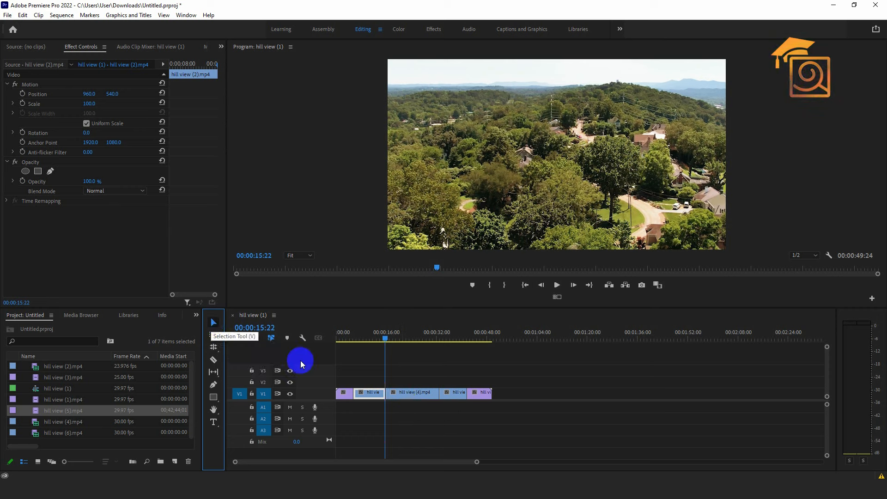
click(439, 382)
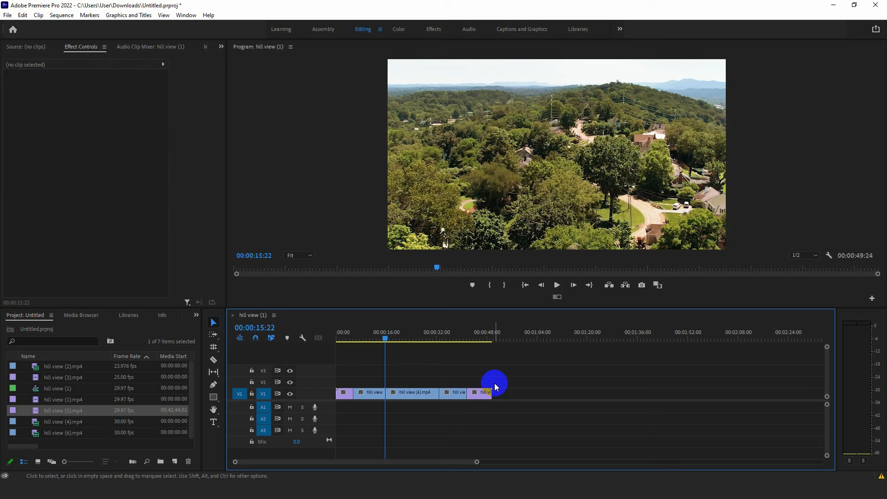